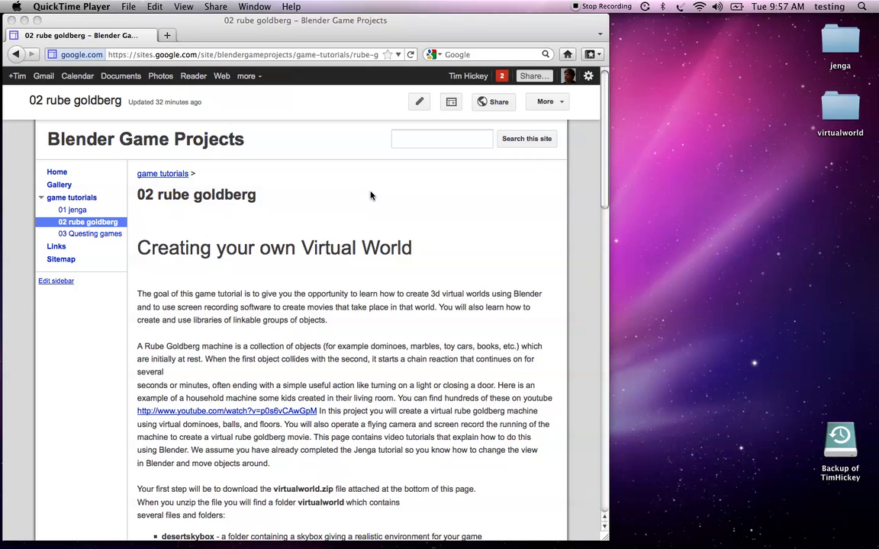
{"action": "scroll", "coordinate": [371, 195], "scroll_direction": "down", "scroll_amount": 10}
{"action": "scroll", "coordinate": [371, 195], "scroll_direction": "down", "scroll_amount": 5}
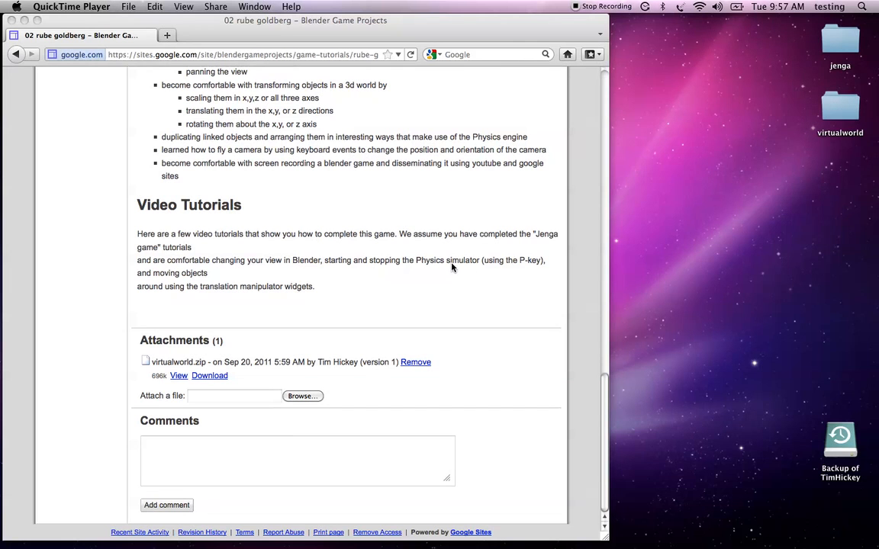
{"action": "scroll", "coordinate": [446, 287], "scroll_direction": "up", "scroll_amount": 10}
{"action": "scroll", "coordinate": [446, 287], "scroll_direction": "up", "scroll_amount": 10}
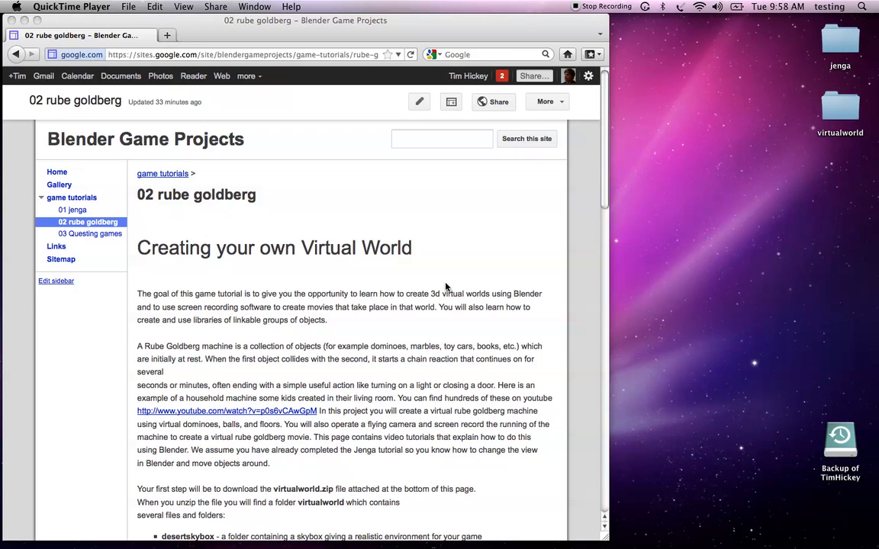
Launch world.blend from the virtualworld folder on the desktop
{"action": "double_click", "coordinate": [839, 111]}
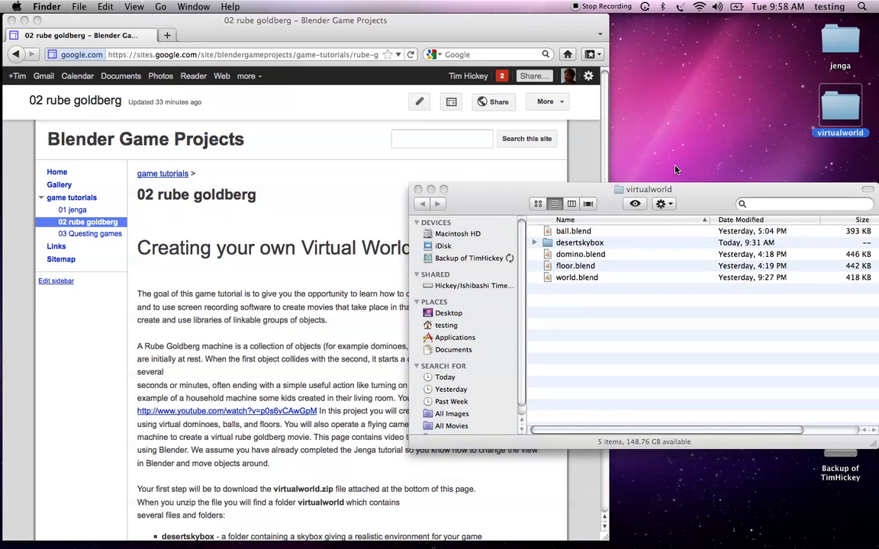
{"action": "left_click_drag", "start_coordinate": [711, 192], "coordinate": [625, 124]}
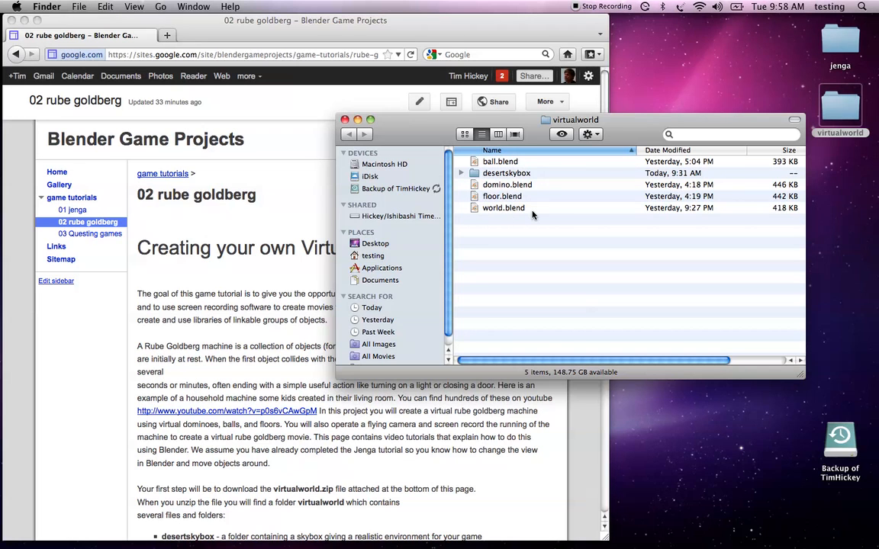
{"action": "double_click", "coordinate": [476, 211]}
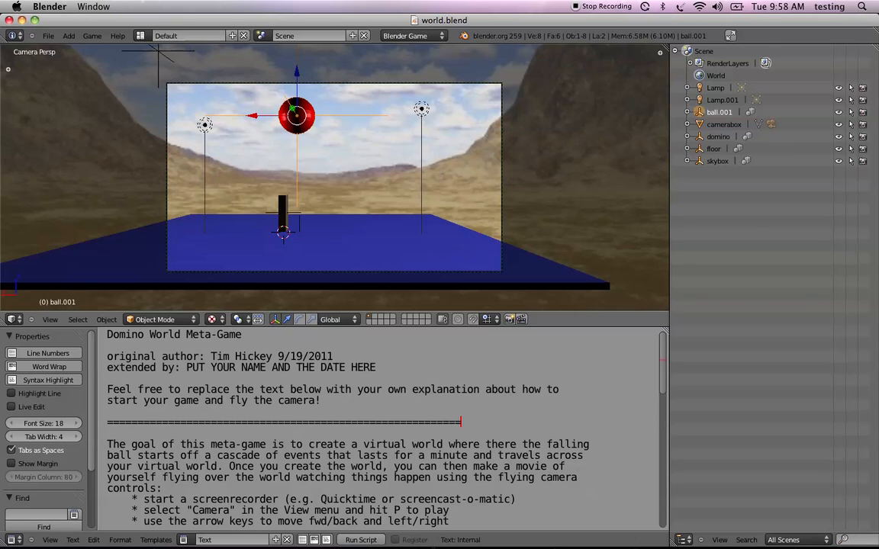
Test-play the ball-and-domino game once with P, then stop with Esc to resume editing
{"action": "key", "text": "p"}
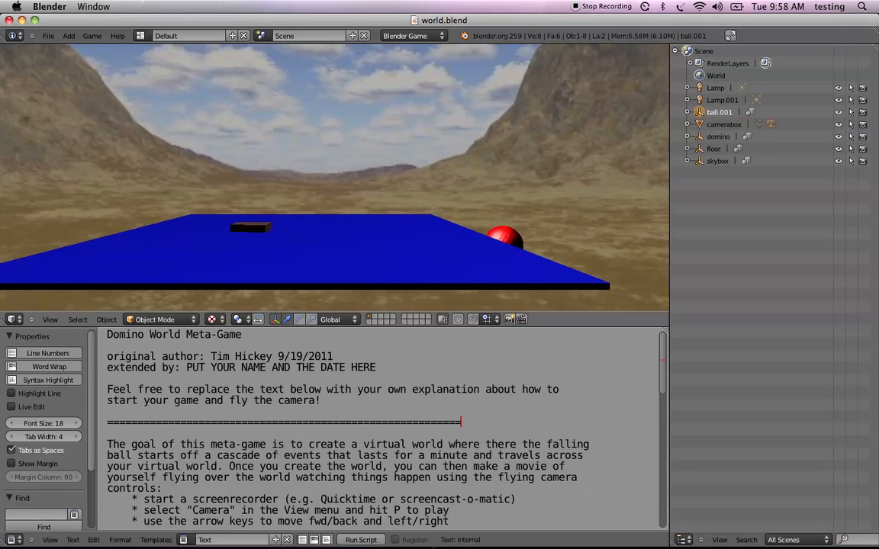
{"action": "key", "text": "Escape"}
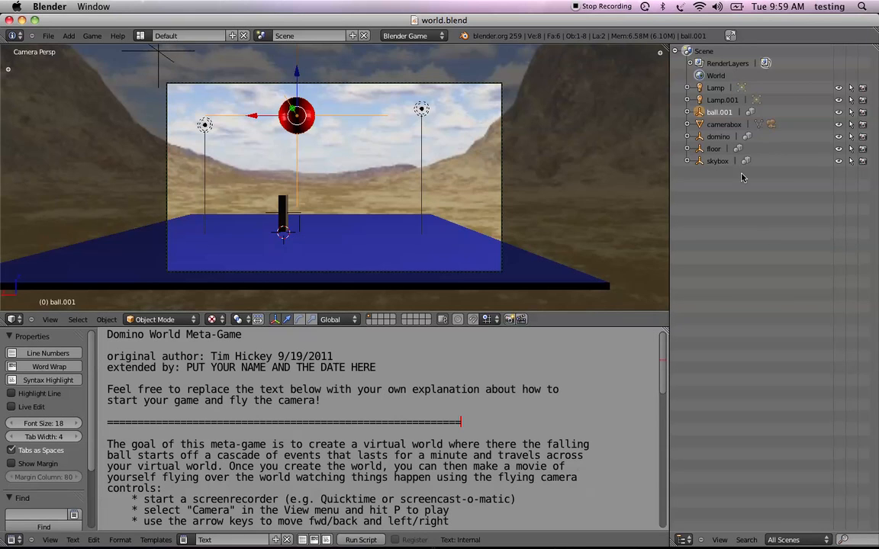
{"action": "left_click", "coordinate": [712, 138]}
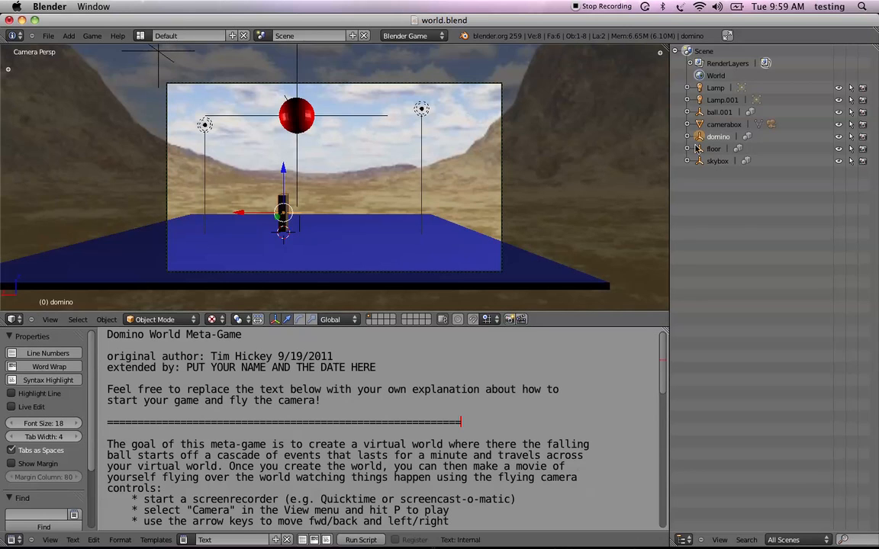
{"action": "left_click", "coordinate": [710, 149]}
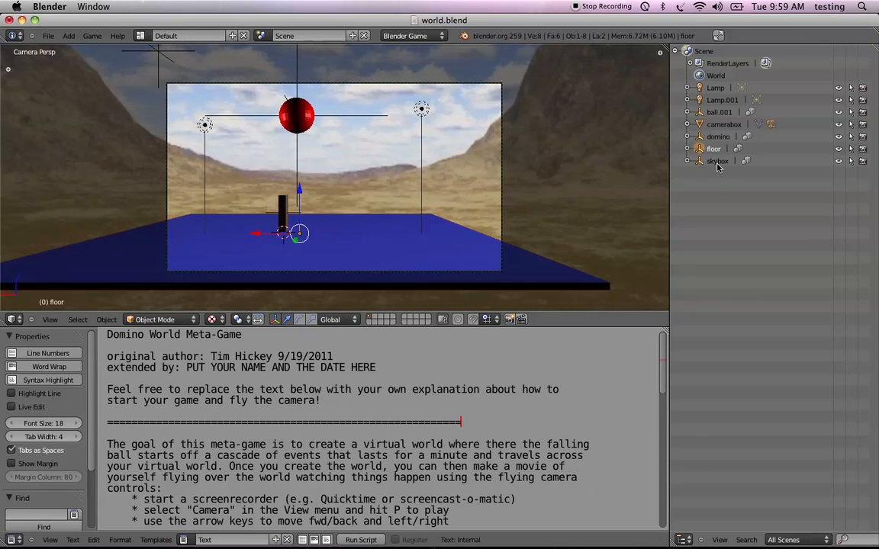
{"action": "left_click", "coordinate": [717, 161]}
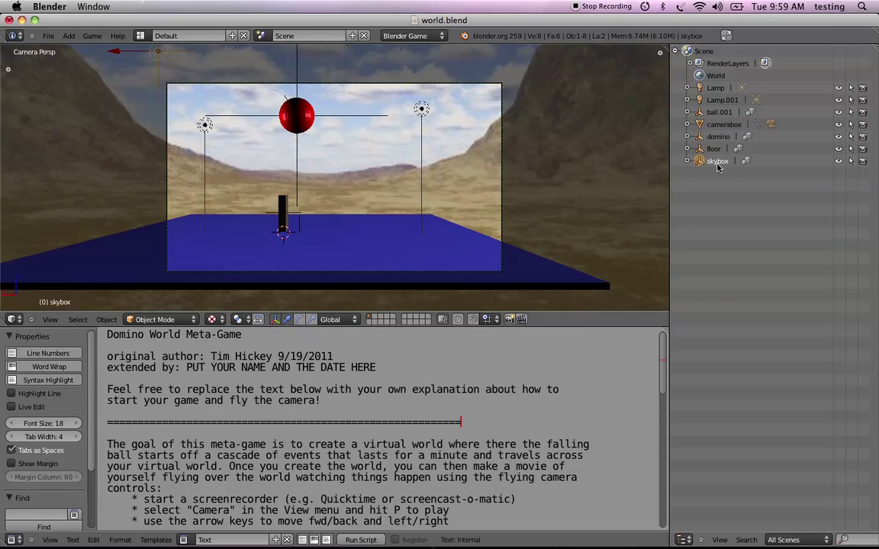
{"action": "left_click", "coordinate": [717, 113]}
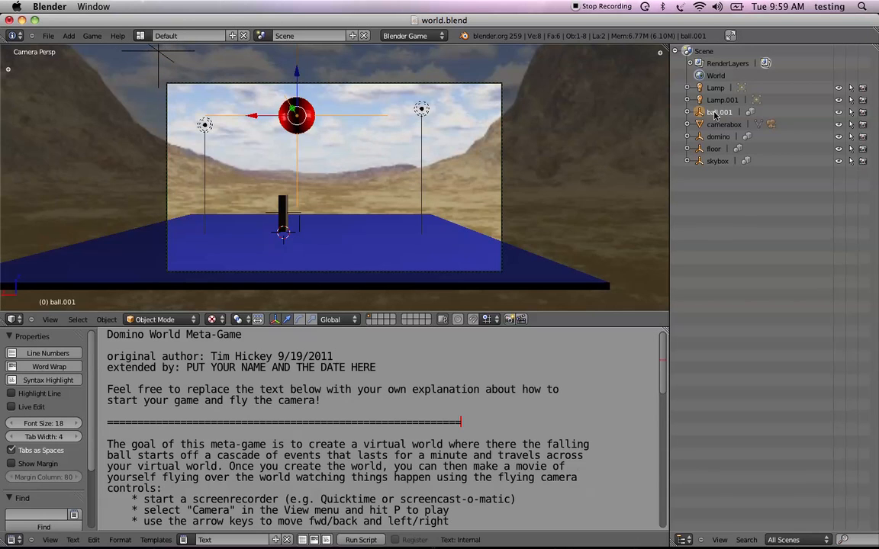
{"action": "left_click", "coordinate": [716, 87]}
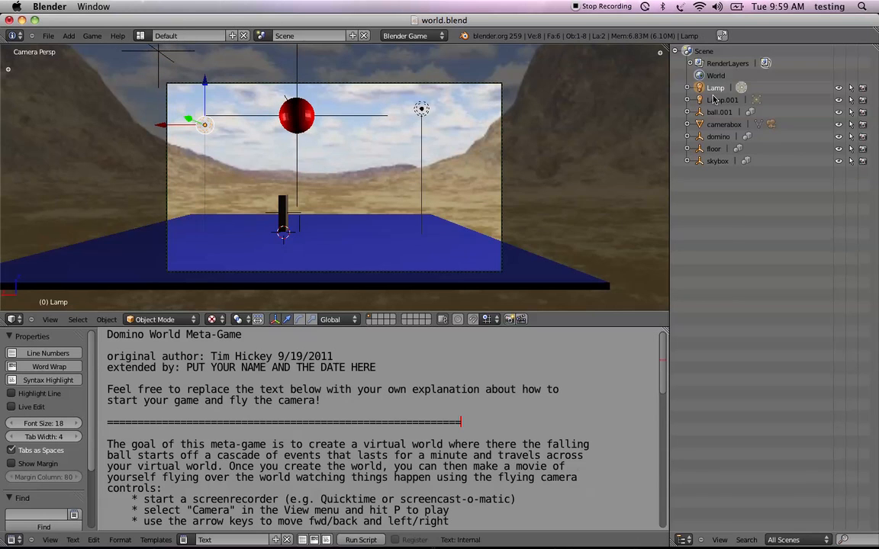
{"action": "left_click", "coordinate": [722, 100]}
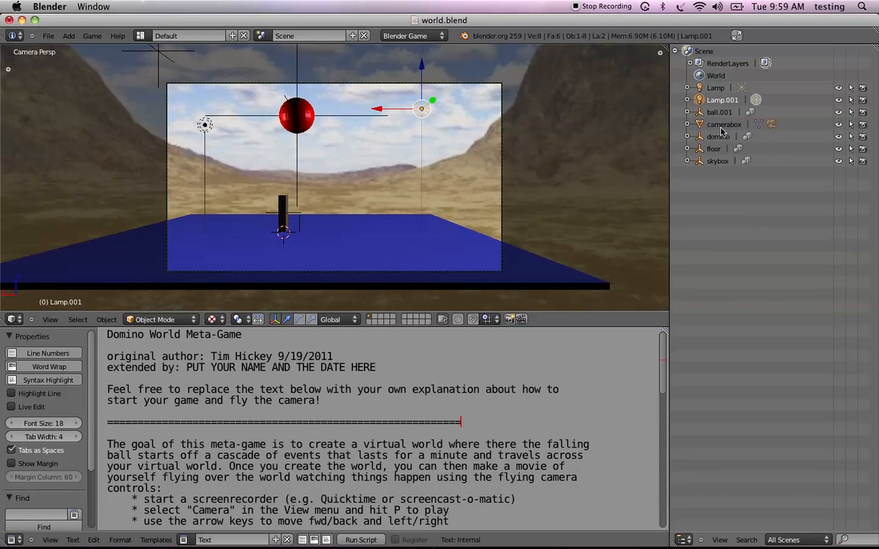
{"action": "left_click", "coordinate": [722, 124]}
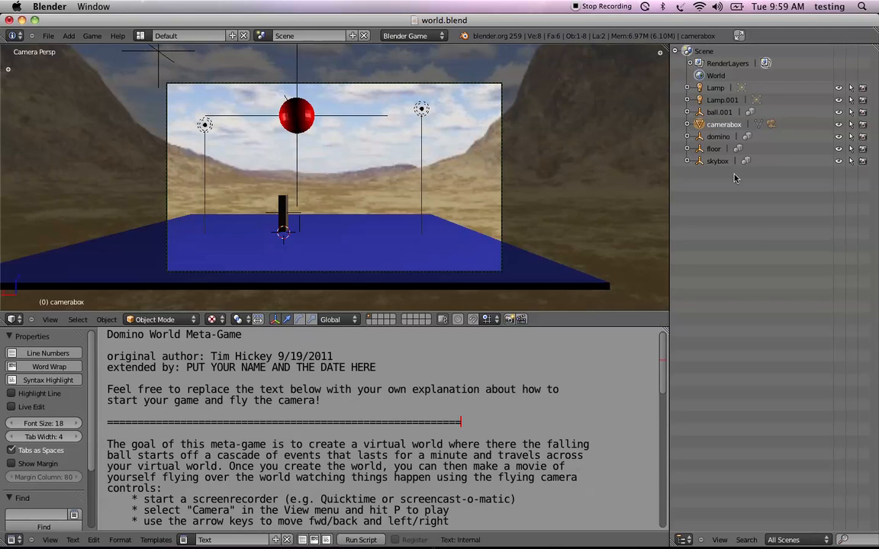
{"action": "left_click", "coordinate": [719, 136]}
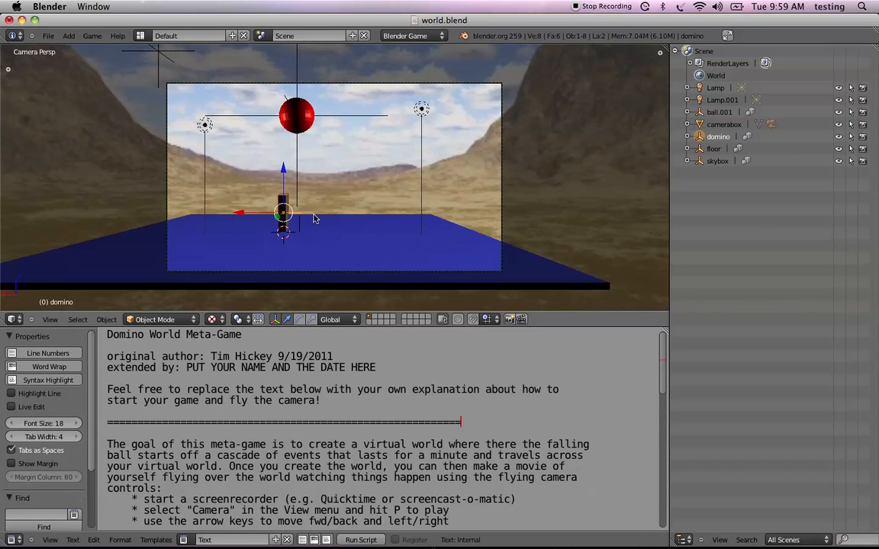
Set the viewport to Front view and frame the selected domino with View Selected
{"action": "left_click", "coordinate": [49, 319]}
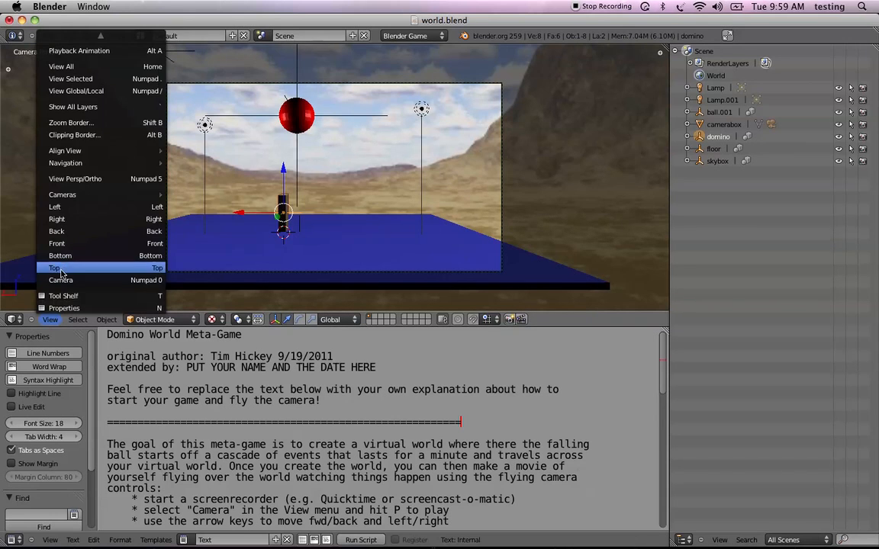
{"action": "left_click", "coordinate": [64, 246]}
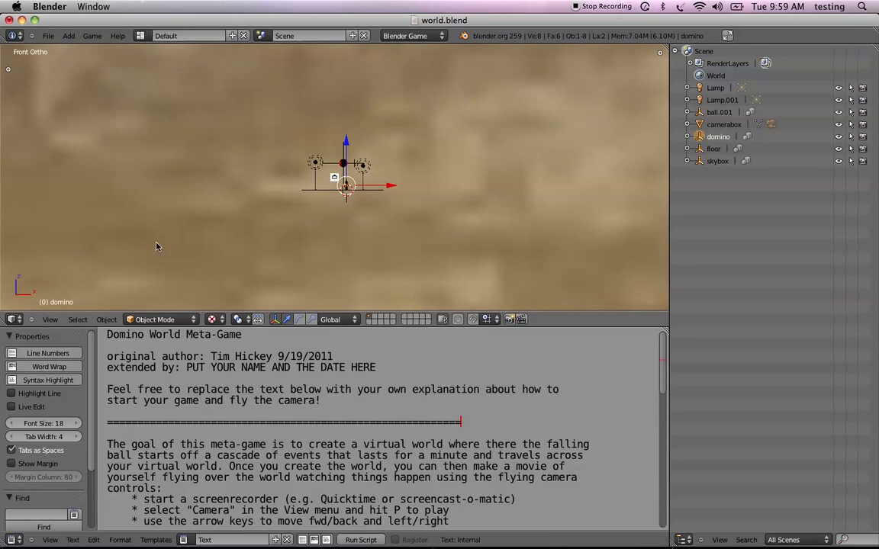
{"action": "left_click", "coordinate": [49, 321]}
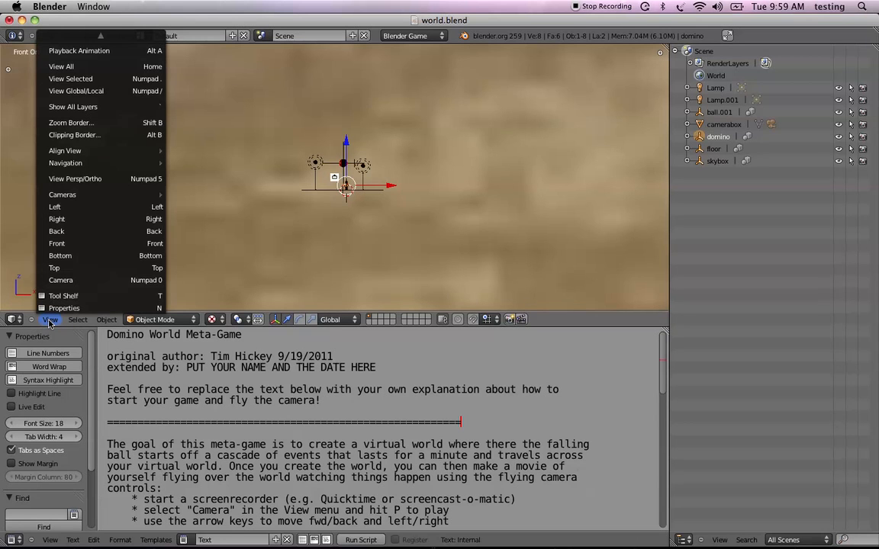
{"action": "left_click", "coordinate": [82, 79]}
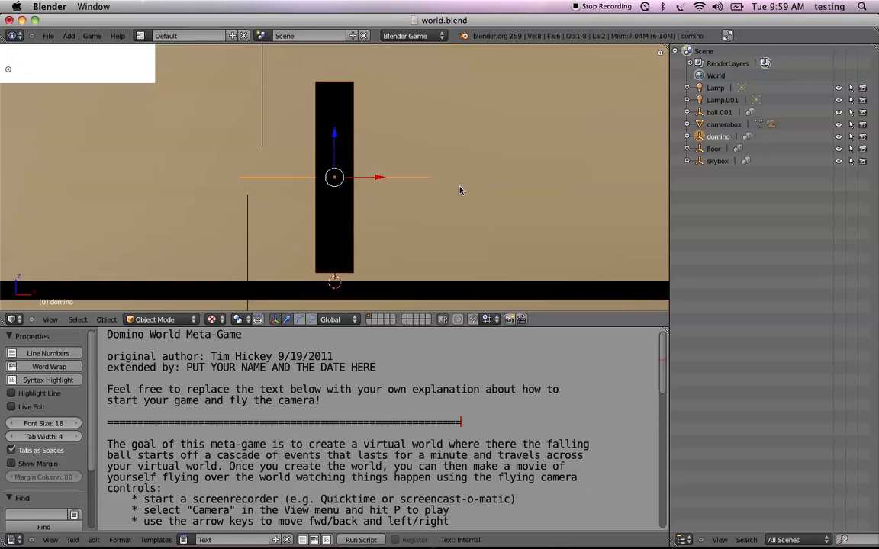
Maximize the 3D viewport to full window and switch it to perspective projection
{"action": "key", "text": "ctrl+Up"}
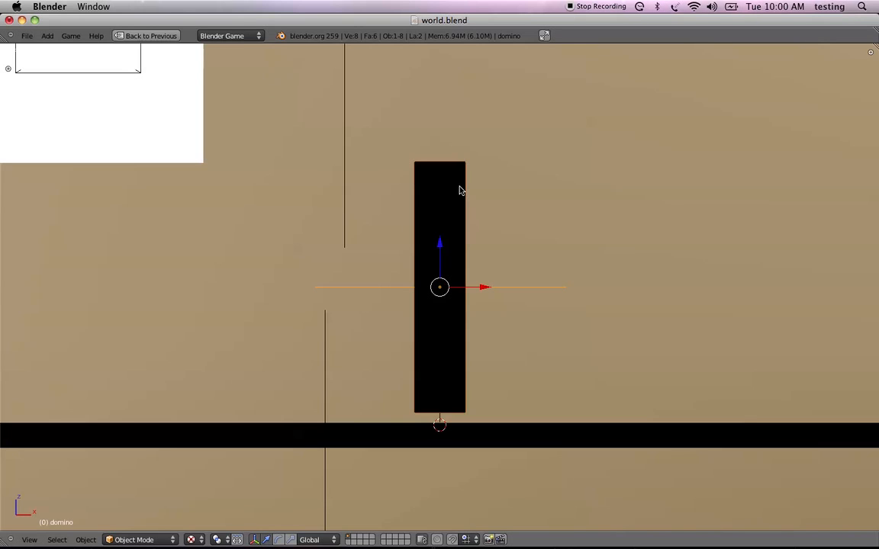
{"action": "key", "text": "ctrl+Up"}
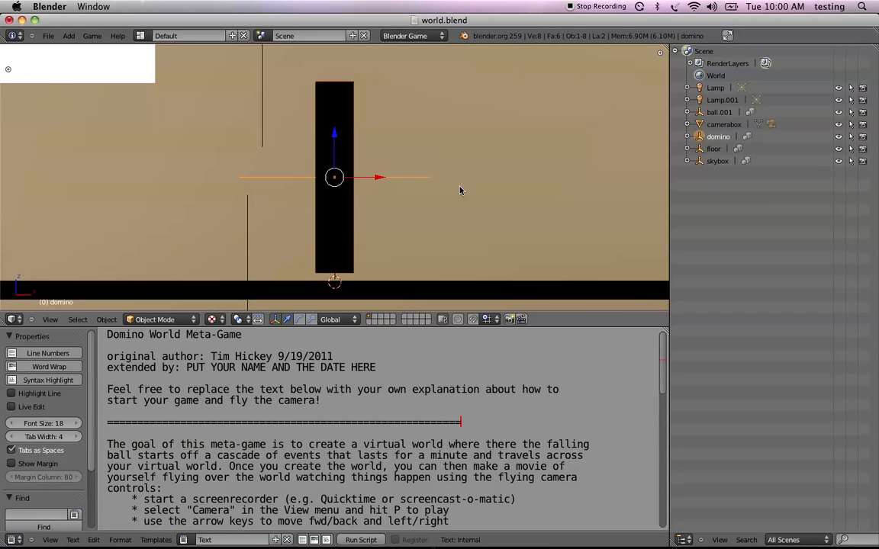
{"action": "key", "text": "ctrl+Up"}
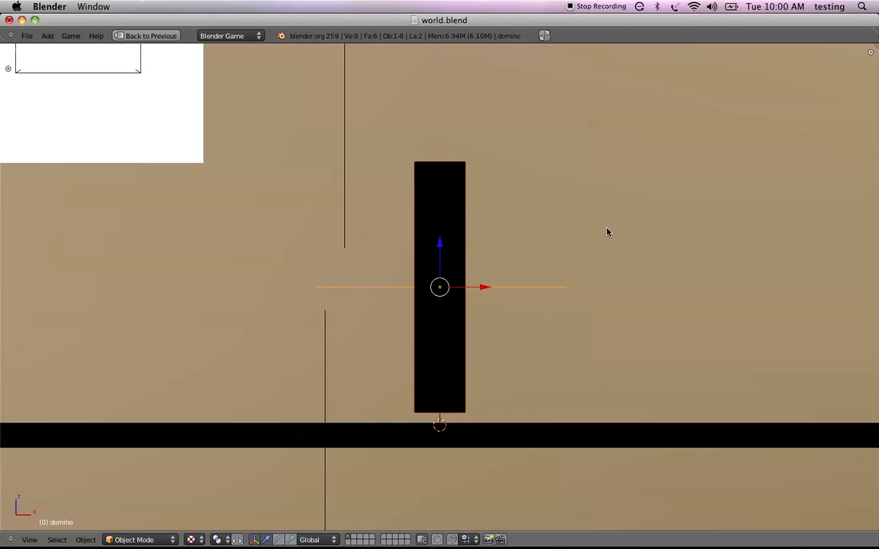
{"action": "scroll", "coordinate": [609, 232], "scroll_direction": "down", "scroll_amount": 2}
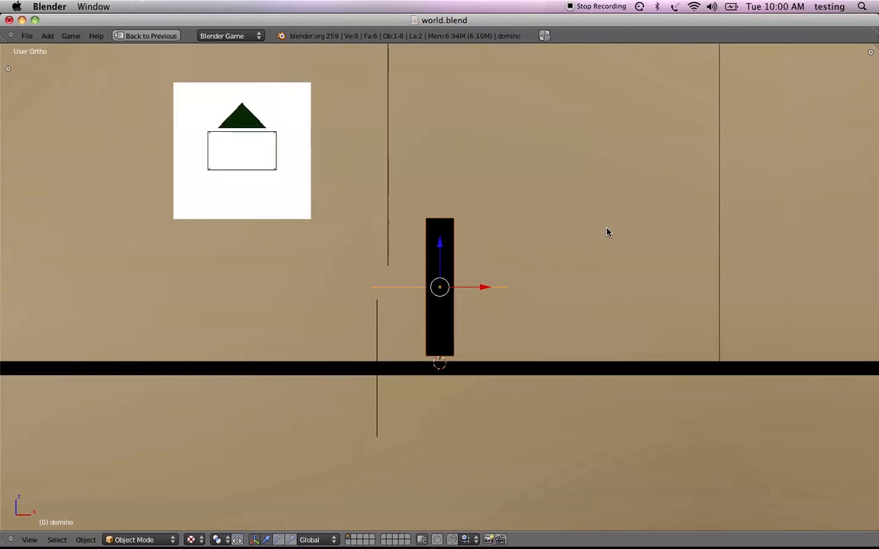
{"action": "scroll", "coordinate": [608, 232], "scroll_direction": "down", "scroll_amount": 1}
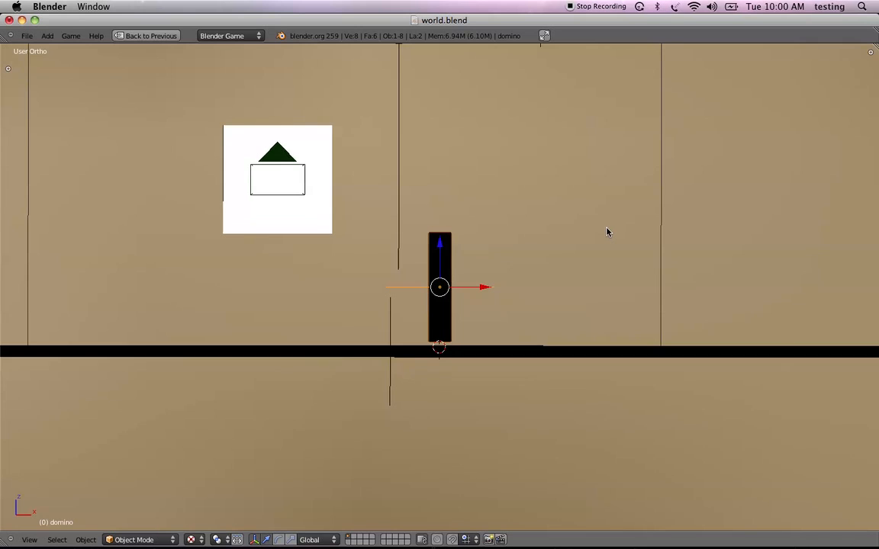
{"action": "scroll", "coordinate": [609, 232], "scroll_direction": "down", "scroll_amount": 3}
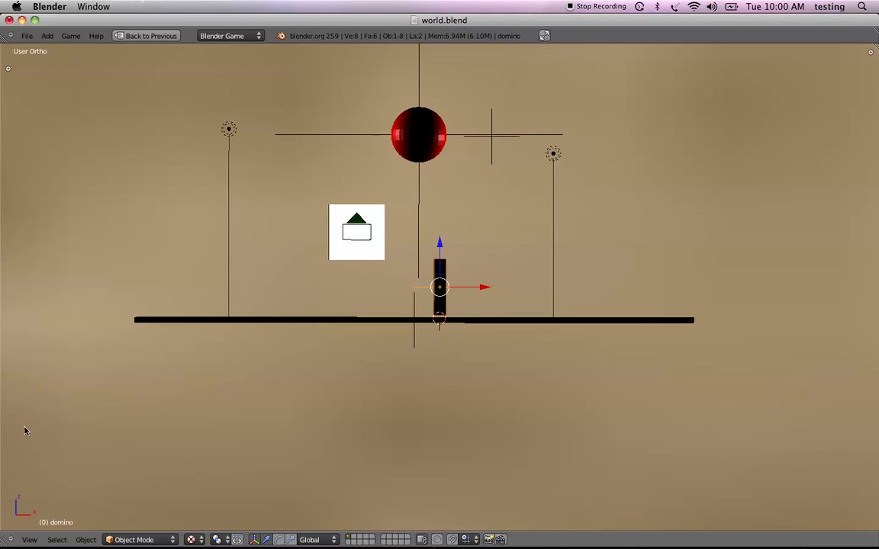
{"action": "left_click", "coordinate": [28, 542]}
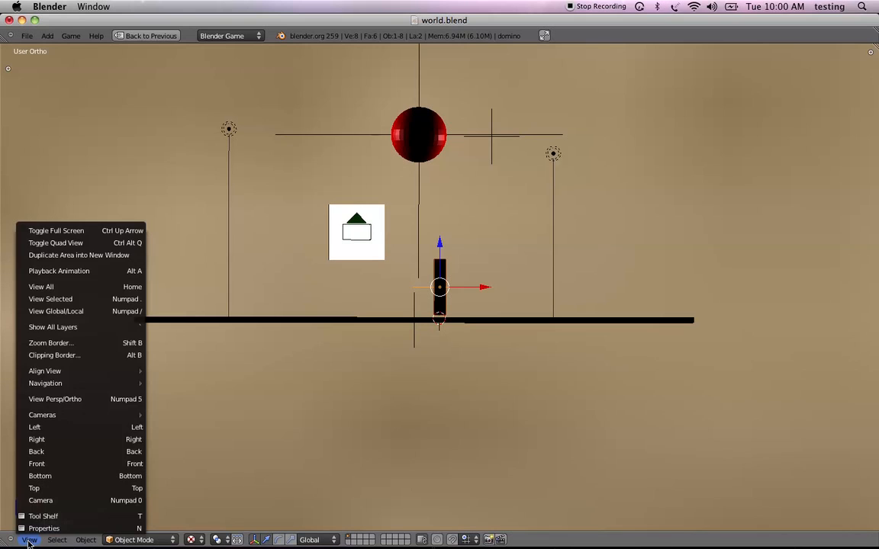
{"action": "left_click", "coordinate": [56, 400]}
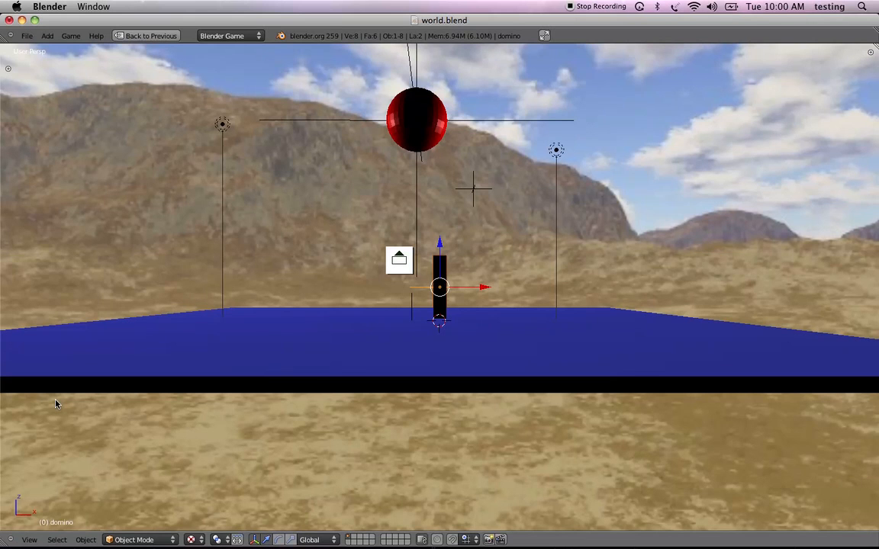
Toggle the viewport back to orthographic projection via View Persp/Ortho
{"action": "left_click", "coordinate": [29, 541]}
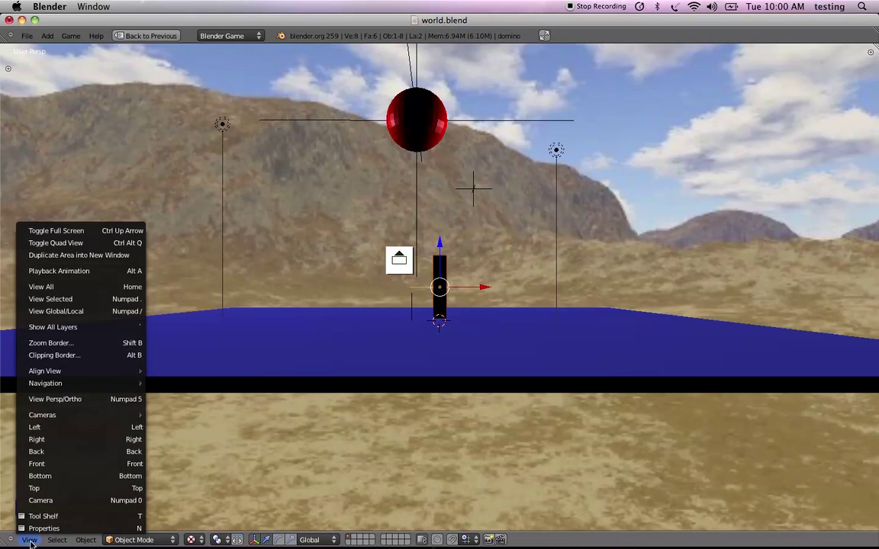
{"action": "left_click", "coordinate": [49, 402]}
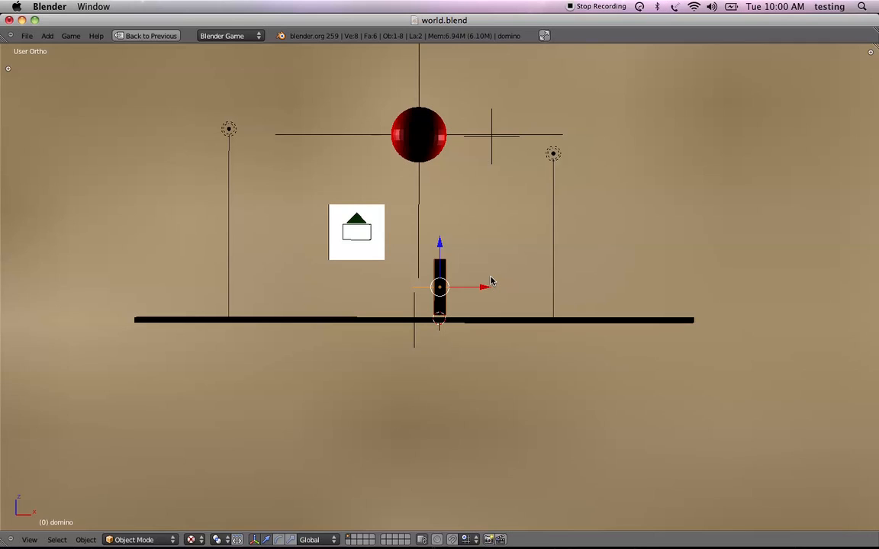
Duplicate the domino and offset the copy 1 unit along X, settling on 1 after trying 3, 5 and 2
{"action": "key", "text": "shift+d"}
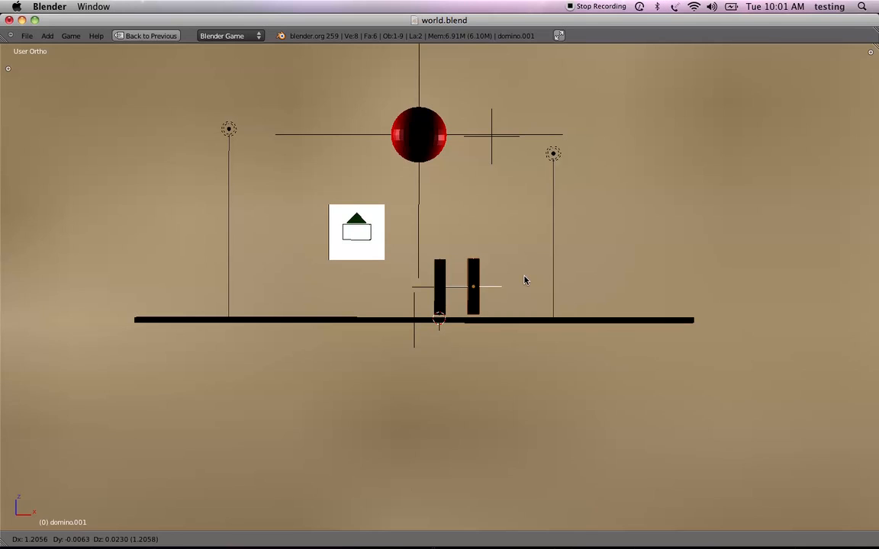
{"action": "key", "text": "x"}
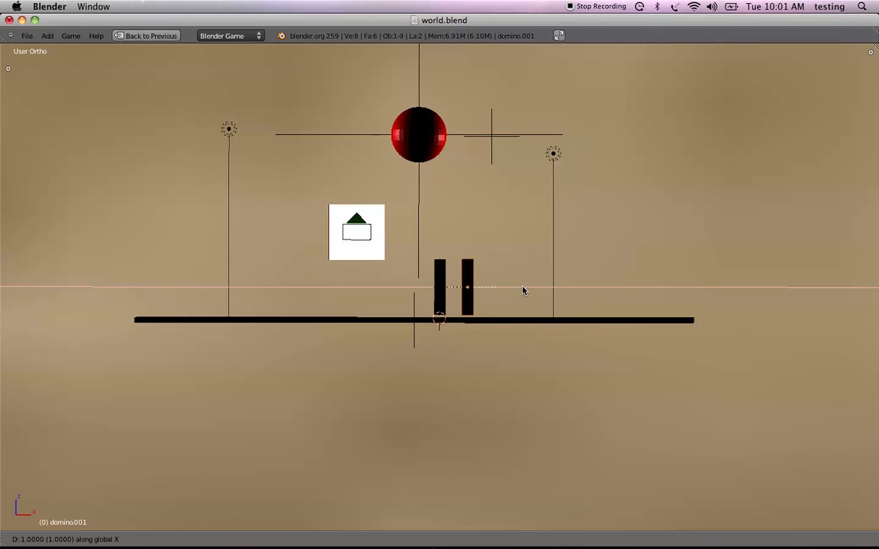
{"action": "key", "text": "3"}
{"action": "key", "text": "BackSpace"}
{"action": "key", "text": "5"}
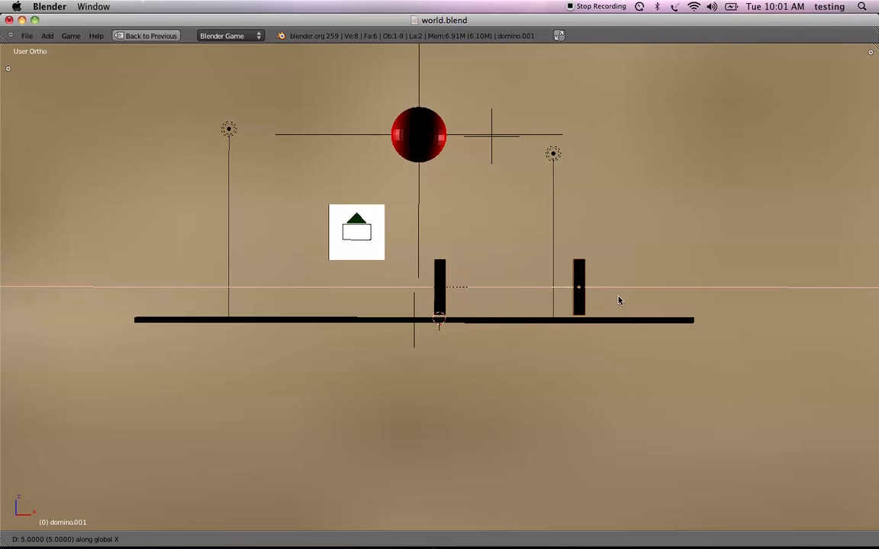
{"action": "key", "text": "BackSpace"}
{"action": "key", "text": "2"}
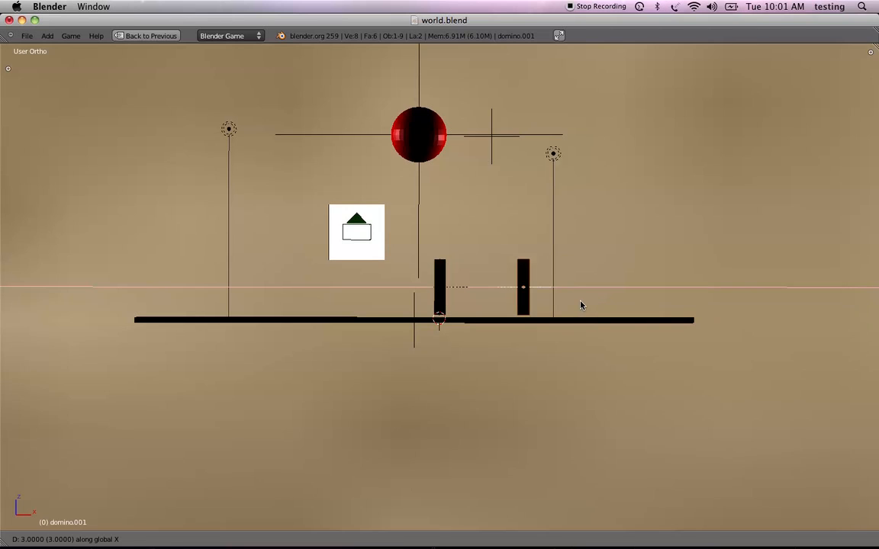
{"action": "key", "text": "BackSpace"}
{"action": "key", "text": "1"}
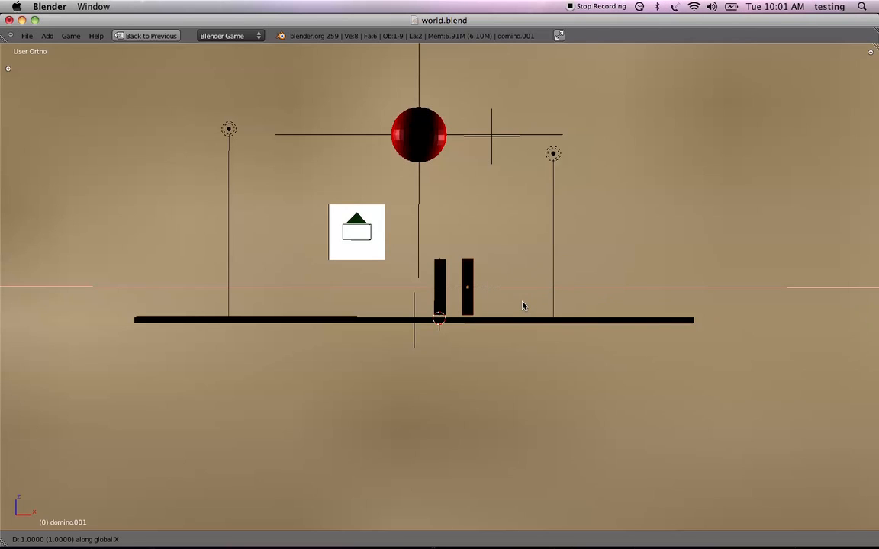
{"action": "key", "text": "BackSpace"}
{"action": "key", "text": "2"}
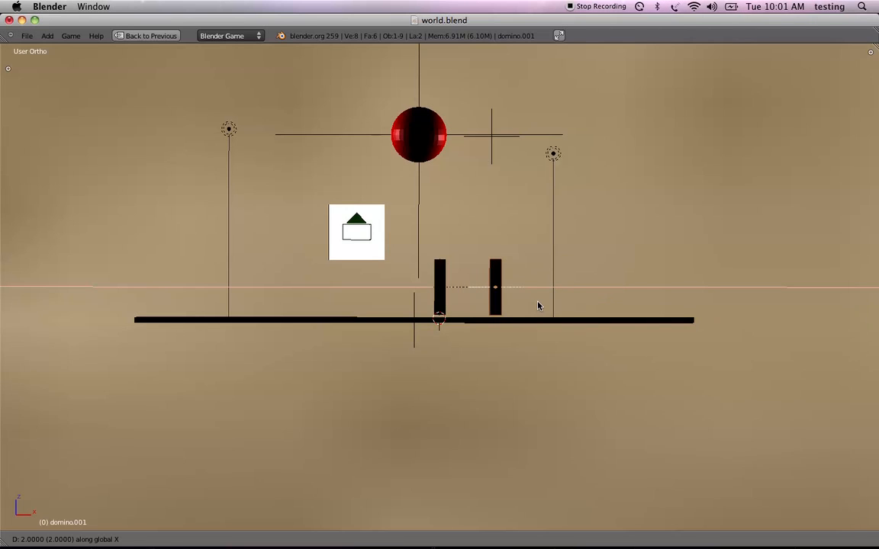
{"action": "key", "text": "BackSpace"}
{"action": "key", "text": "1"}
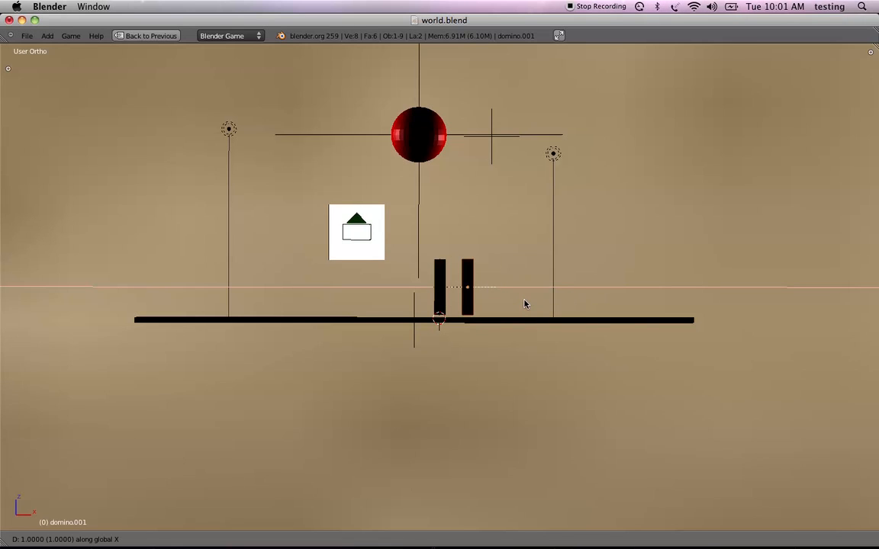
{"action": "key", "text": "Return"}
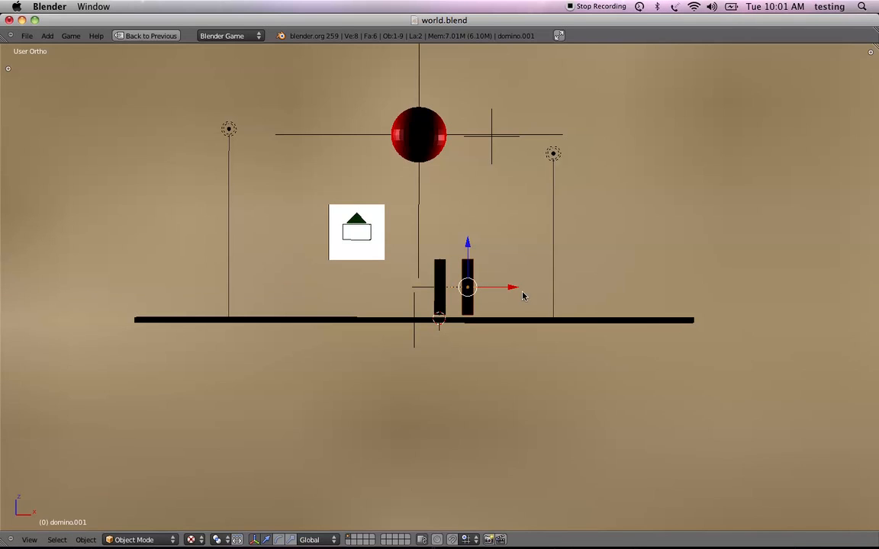
Duplicate four more dominoes, placing each to the right to form a row of six
{"action": "key", "text": "shift+d"}
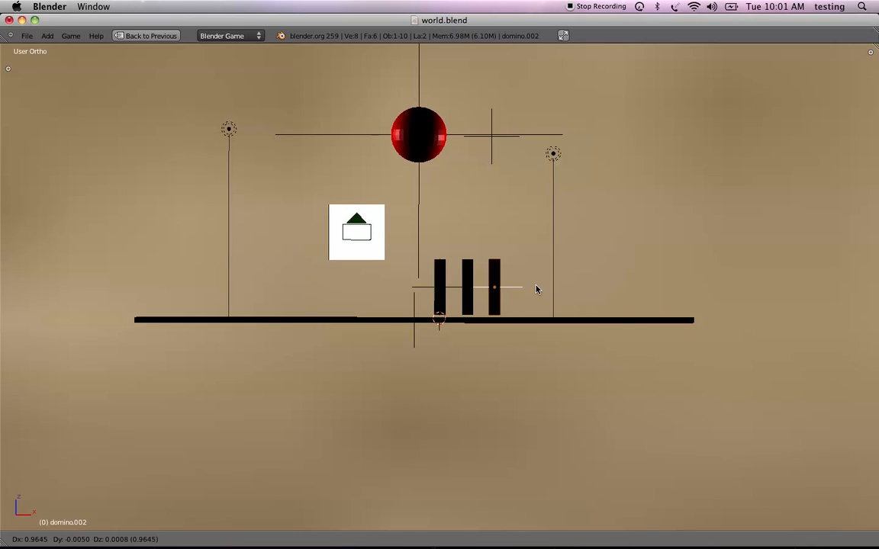
{"action": "left_click", "coordinate": [536, 289]}
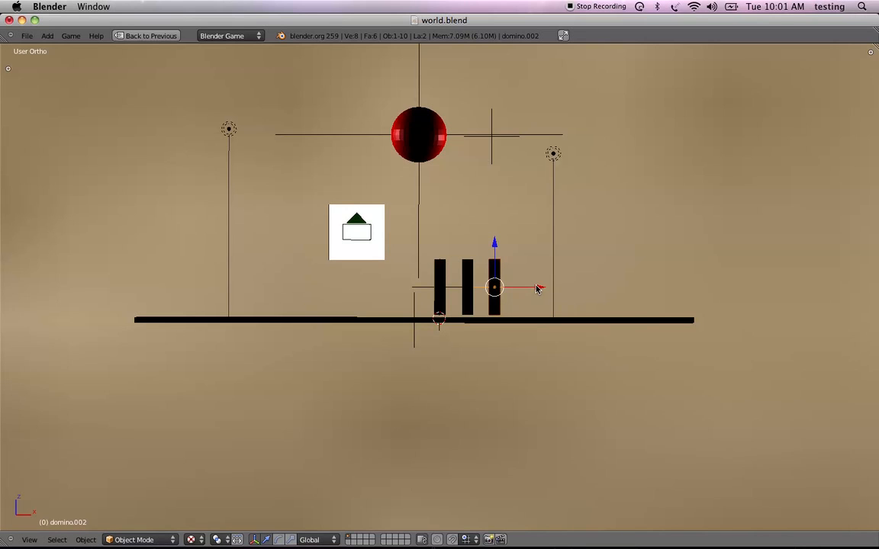
{"action": "key", "text": "shift+d"}
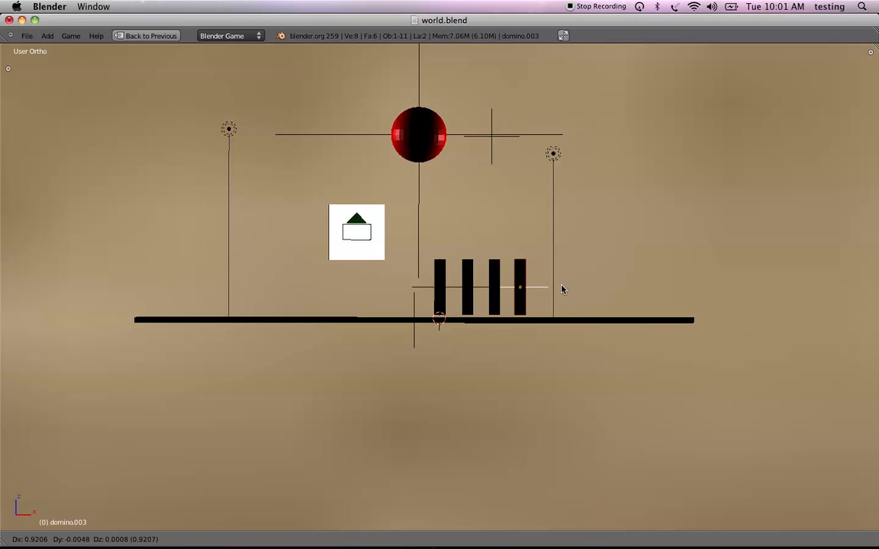
{"action": "left_click", "coordinate": [562, 289]}
{"action": "key", "text": "shift+d"}
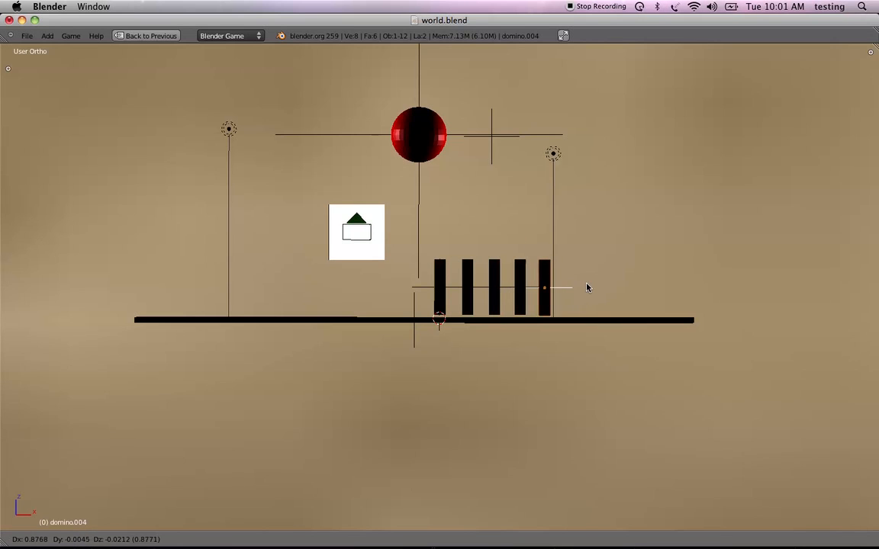
{"action": "left_click", "coordinate": [590, 287]}
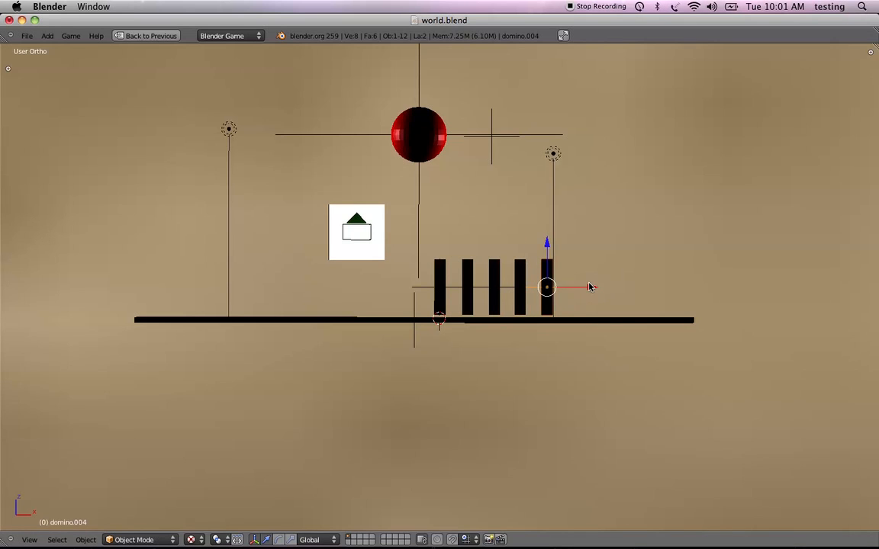
{"action": "key", "text": "shift+d"}
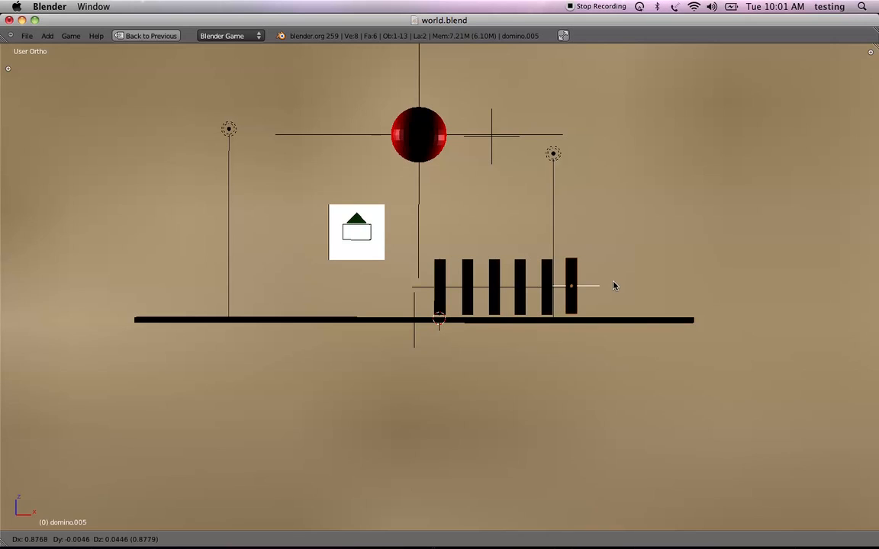
{"action": "left_click", "coordinate": [615, 287]}
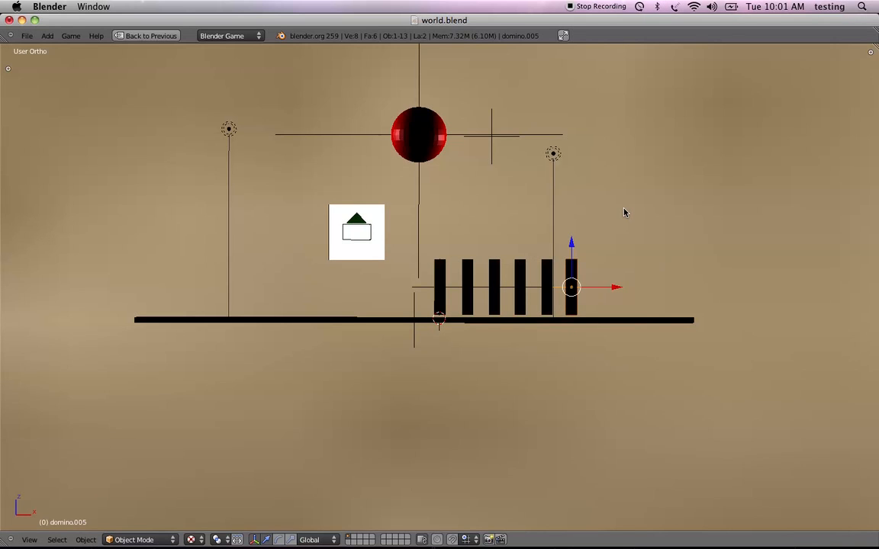
Test-play the game so the ball topples all six dominoes, then return to editing
{"action": "key", "text": "p"}
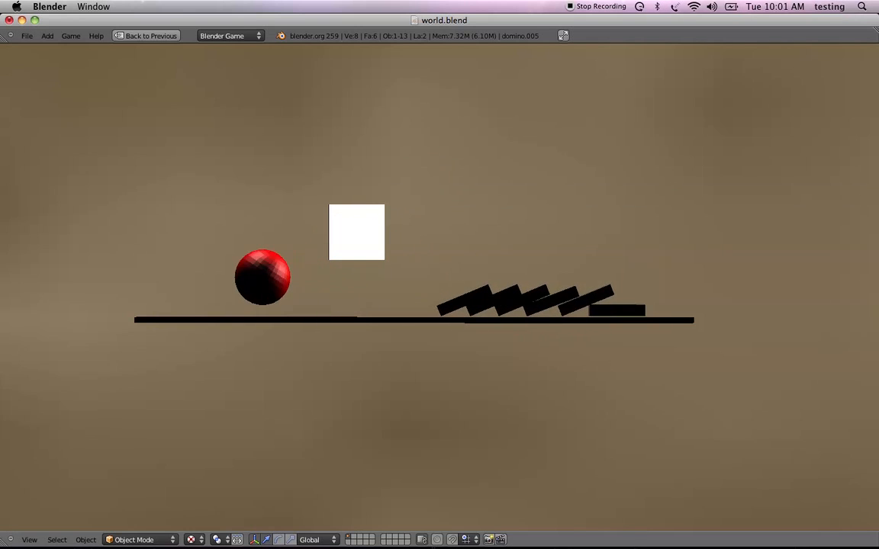
{"action": "key", "text": "Escape"}
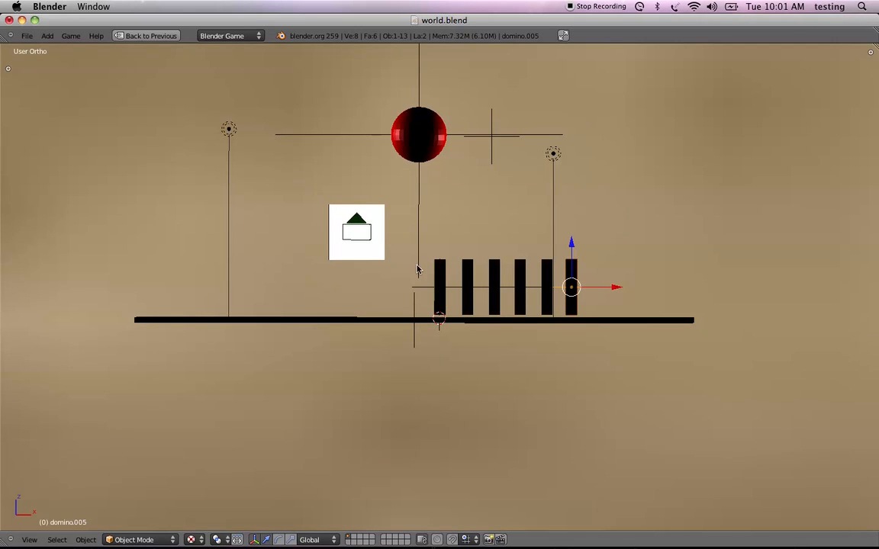
Switch the viewport to the camera view and test-play the domino simulation once more
{"action": "left_click", "coordinate": [29, 540]}
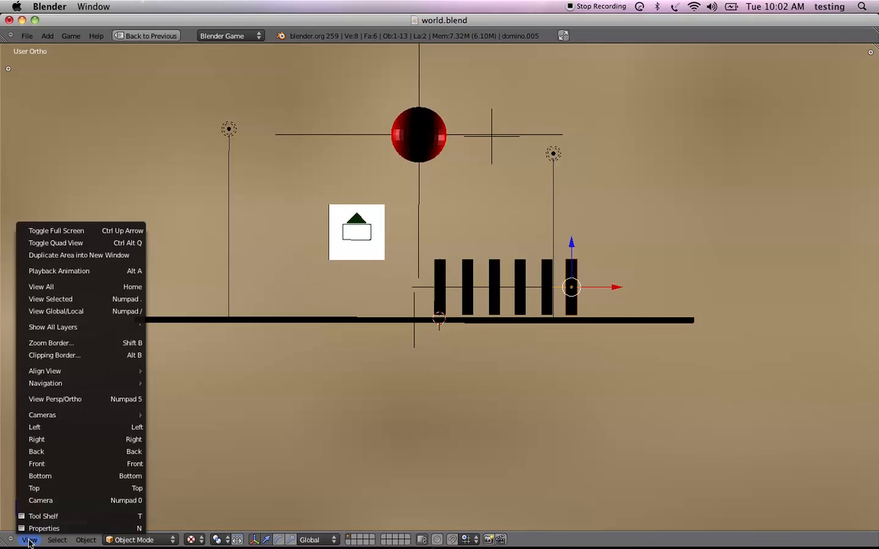
{"action": "left_click", "coordinate": [57, 503]}
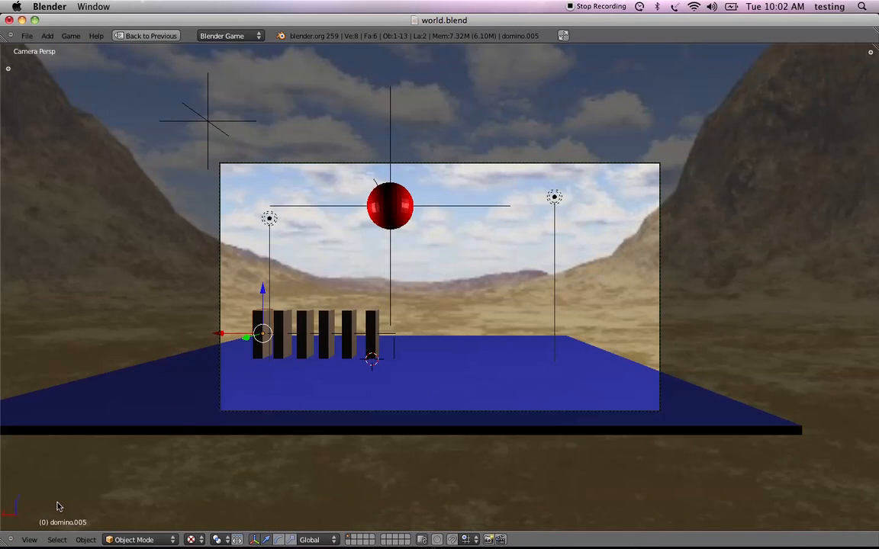
{"action": "key", "text": "p"}
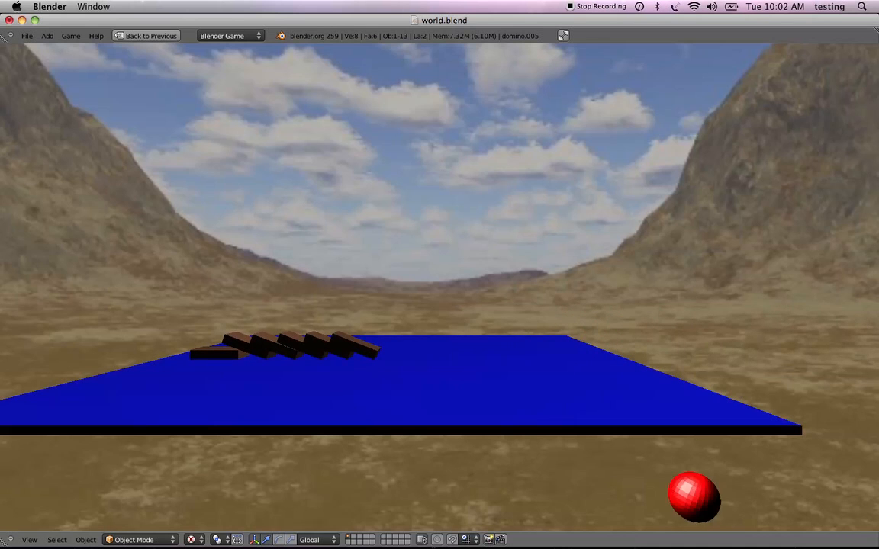
{"action": "key", "text": "Escape"}
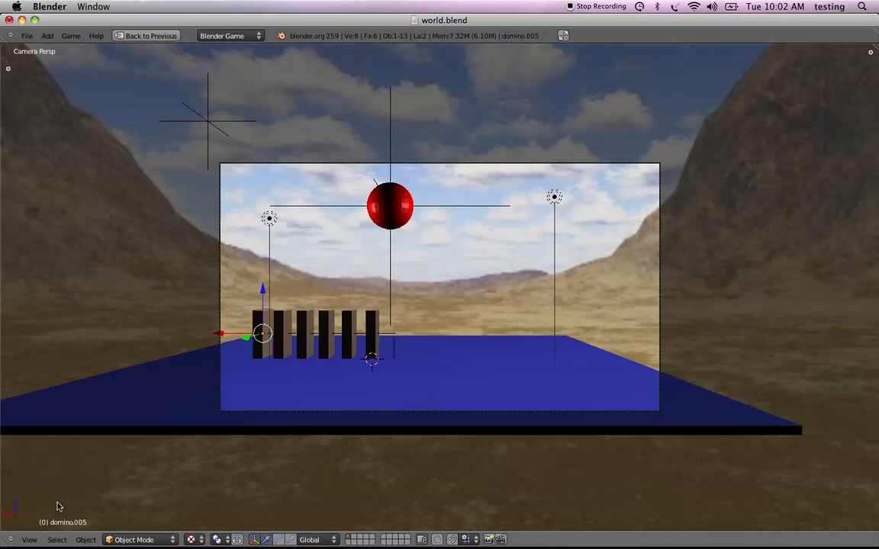
Save the scene to world.blend
{"action": "left_click", "coordinate": [27, 37]}
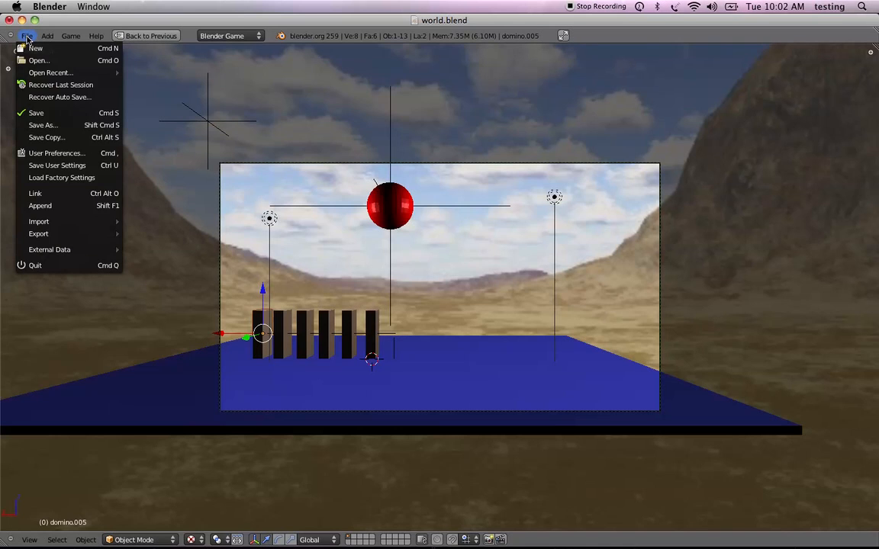
{"action": "left_click", "coordinate": [39, 115]}
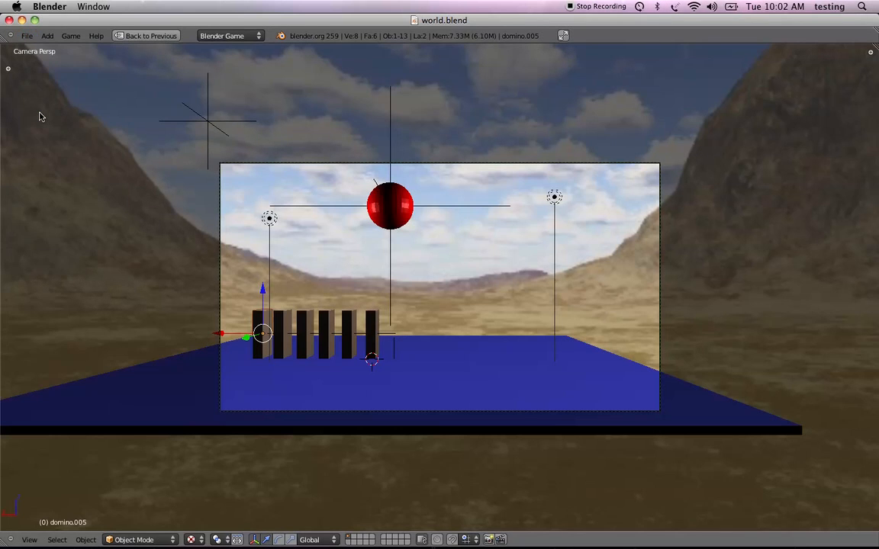